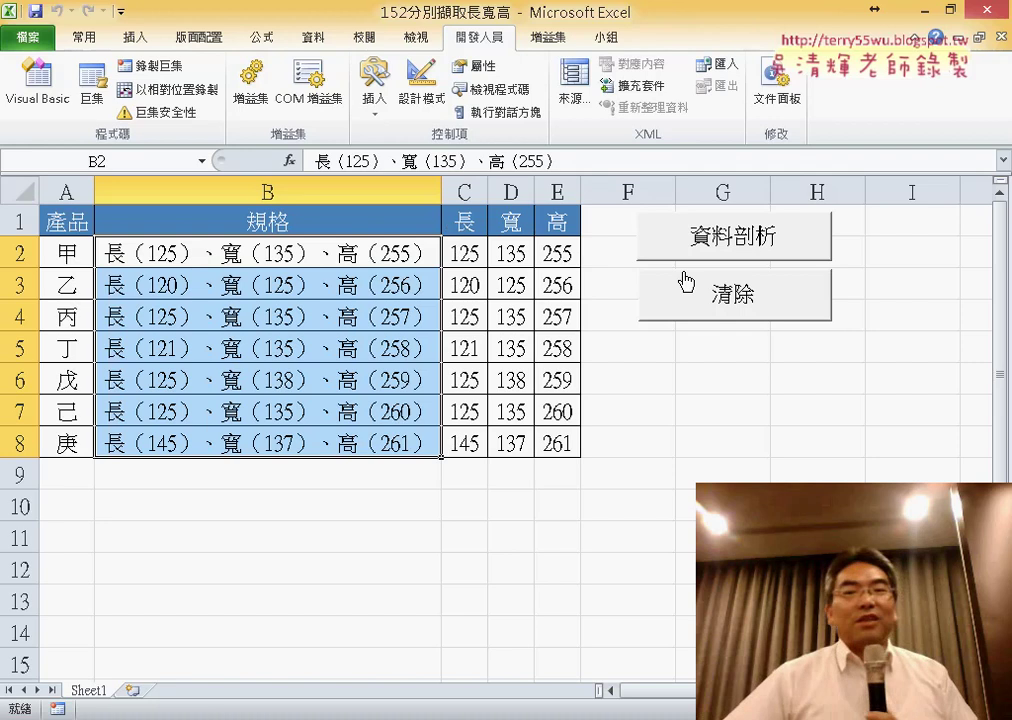
Step: Clear C2:E8, re-split the specs into 長, 寬, 高 accepting the replace prompt, then list the macros
left_click(730, 305)
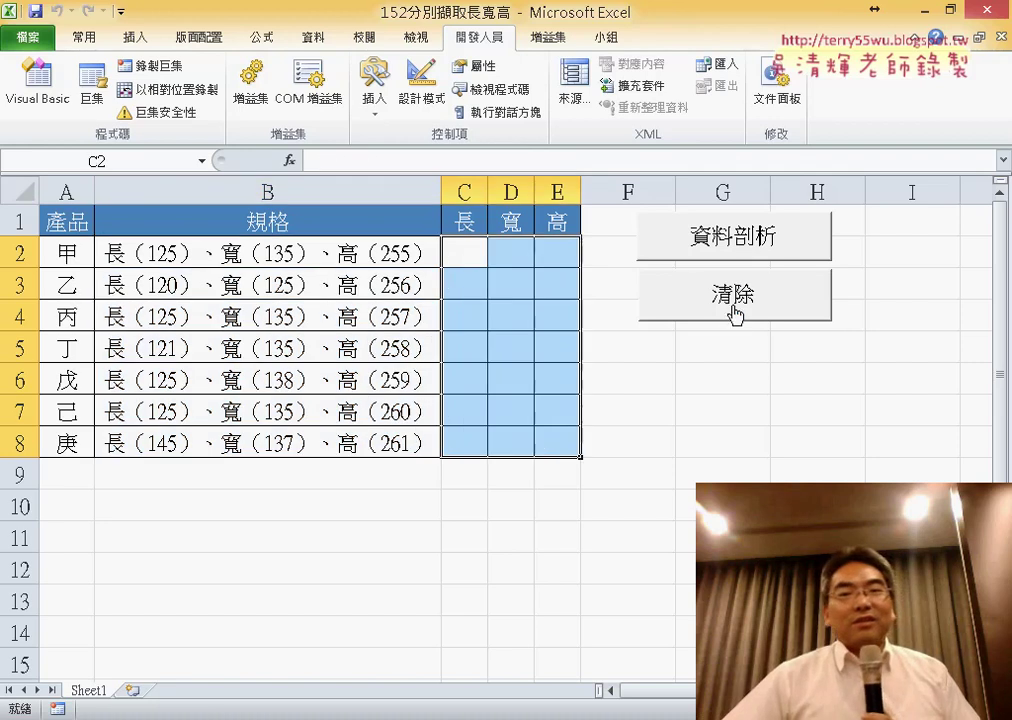
left_click(745, 242)
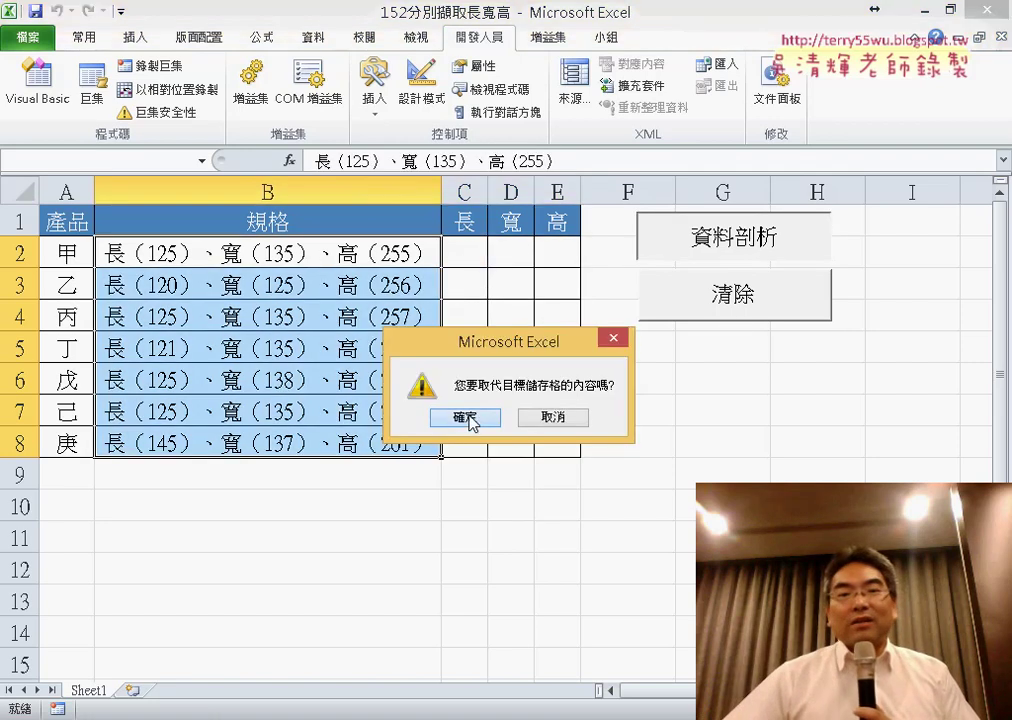
left_click(466, 417)
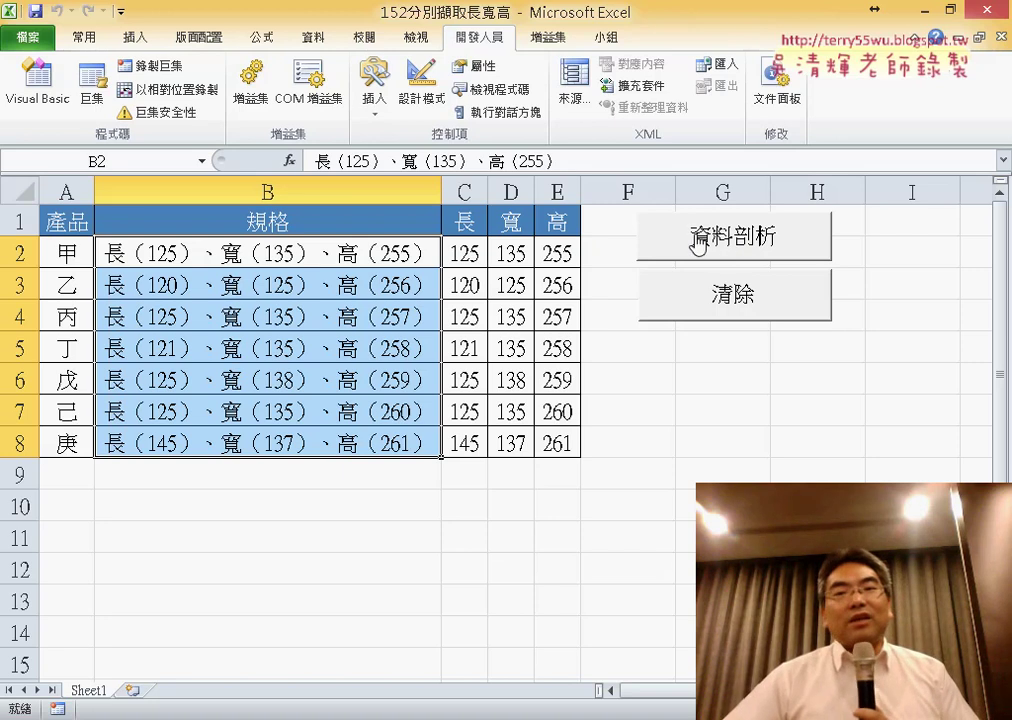
left_click(92, 90)
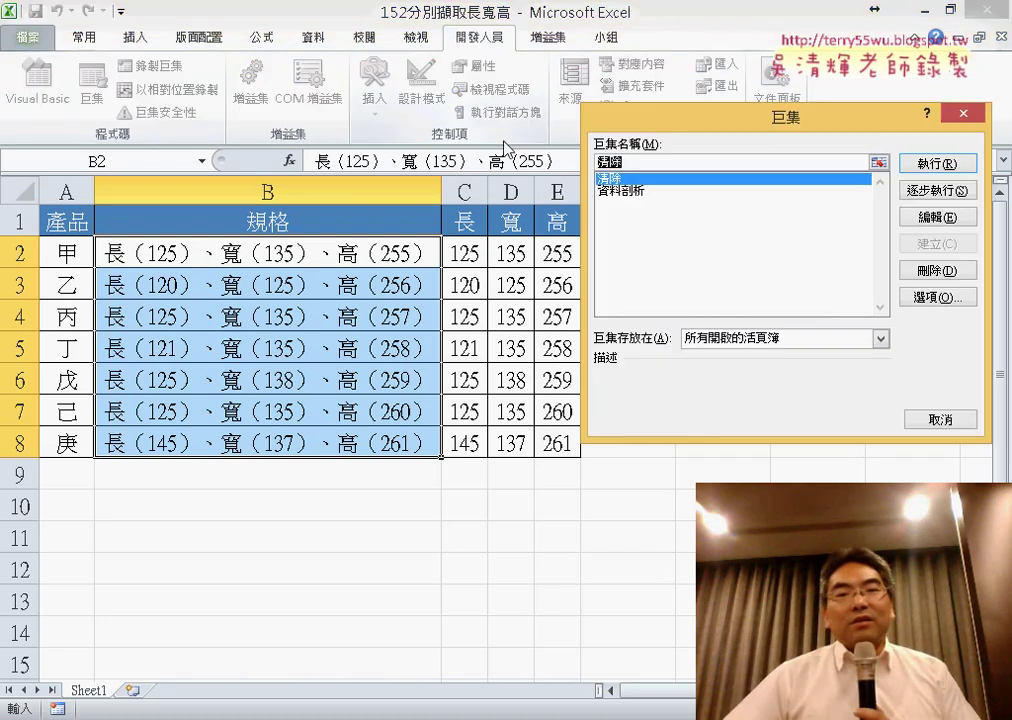
Step: Open the 資料剖析 macro's code in the VBA editor and narrow the project pane
left_click(654, 192)
left_click(937, 216)
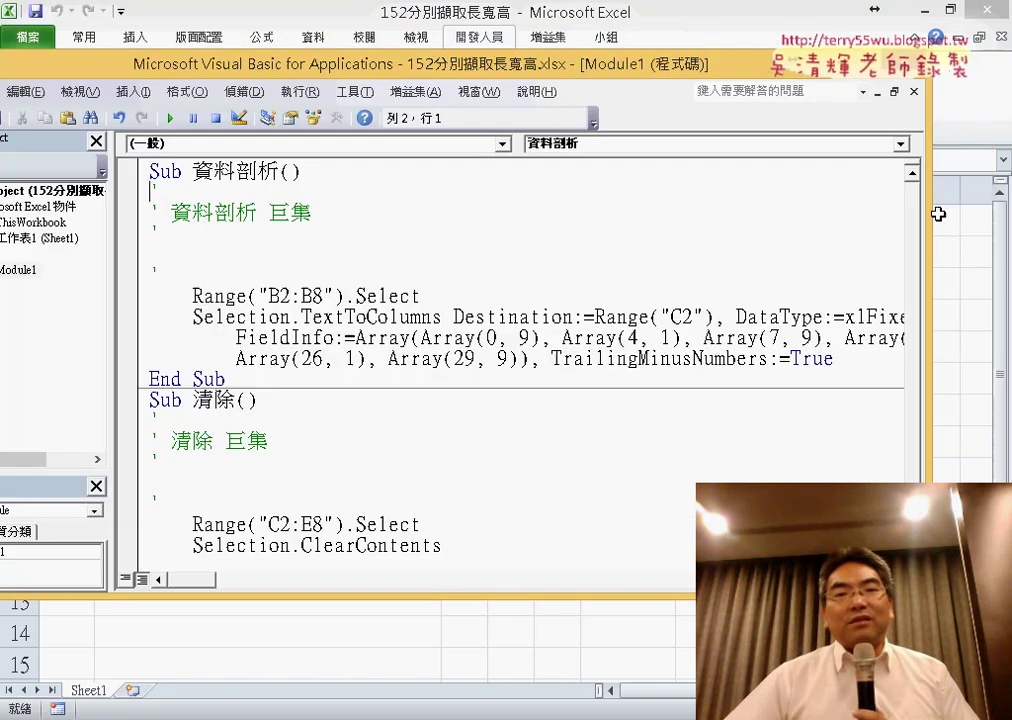
left_click_drag(572, 63, 708, 60)
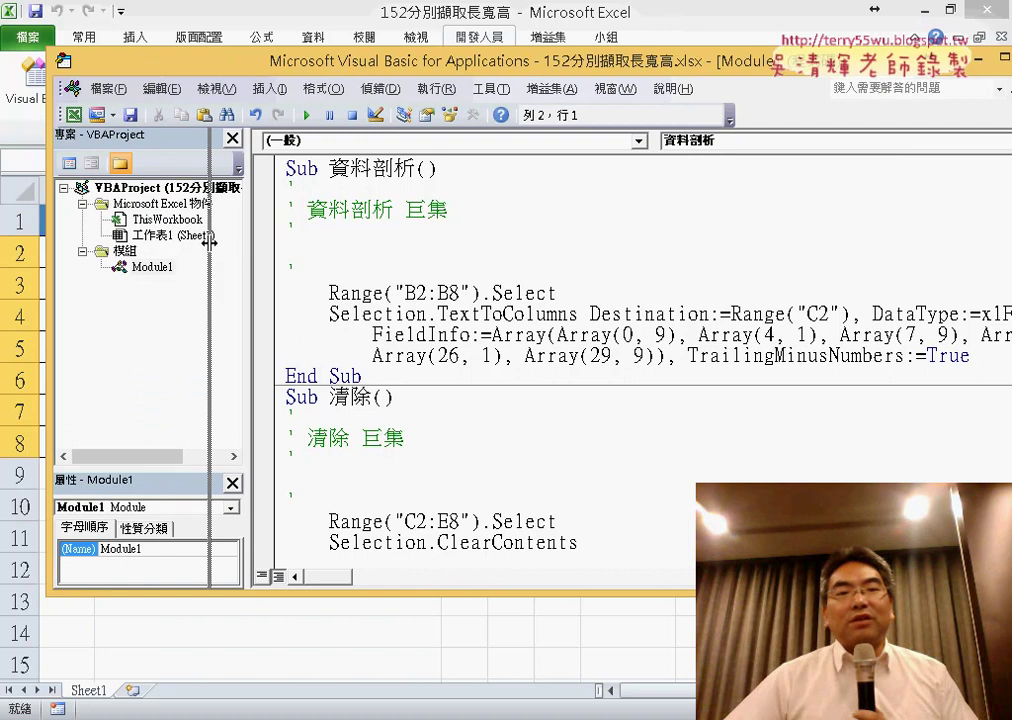
left_click_drag(247, 244, 203, 244)
mouse_move(228, 57)
left_mouse_down()
mouse_move(322, 84)
mouse_move(296, 99)
left_mouse_up()
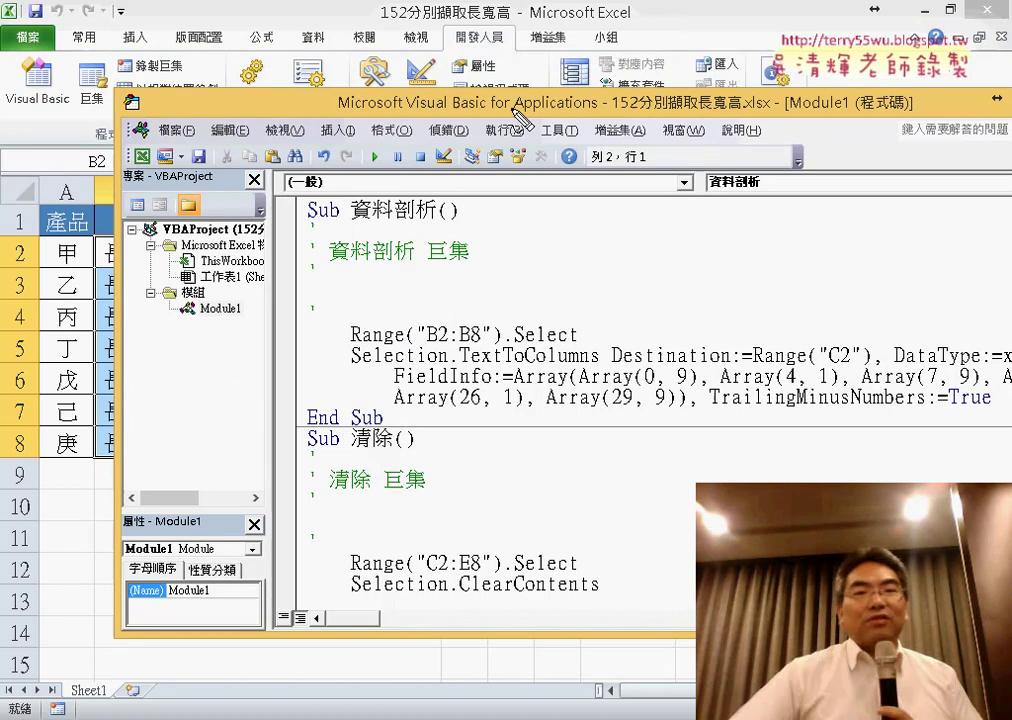
Step: Mark the Visual Basic name, Sub and End Sub, and the macro body with red ink, then clear it
mouse_move(345, 114)
left_mouse_down()
mouse_move(603, 112)
mouse_move(522, 120)
left_mouse_up()
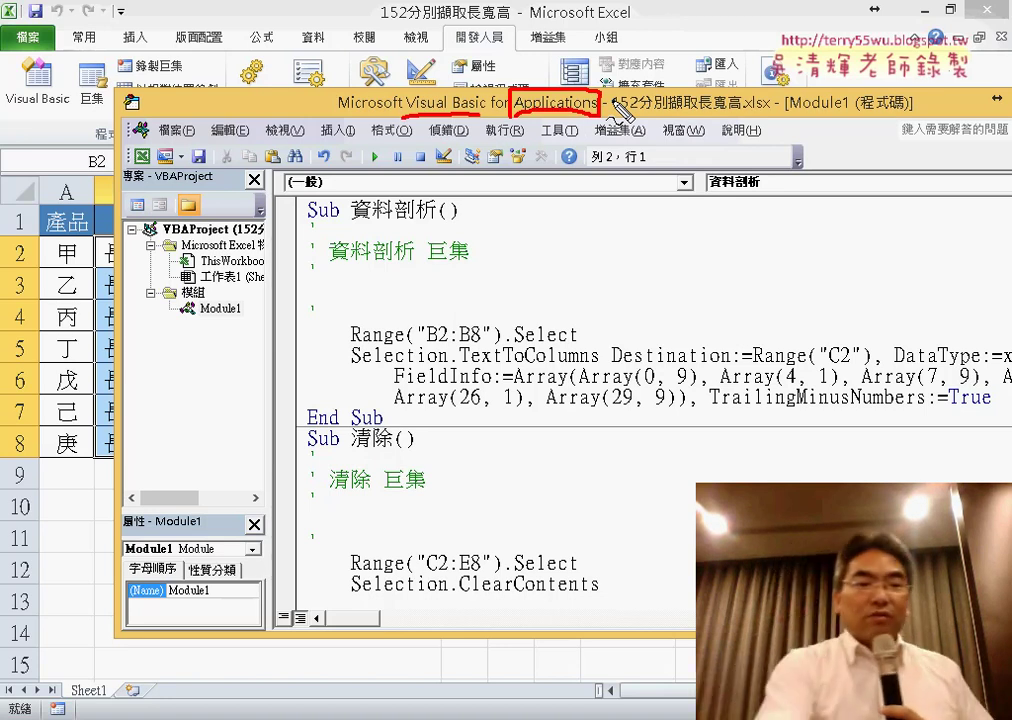
key("Escape")
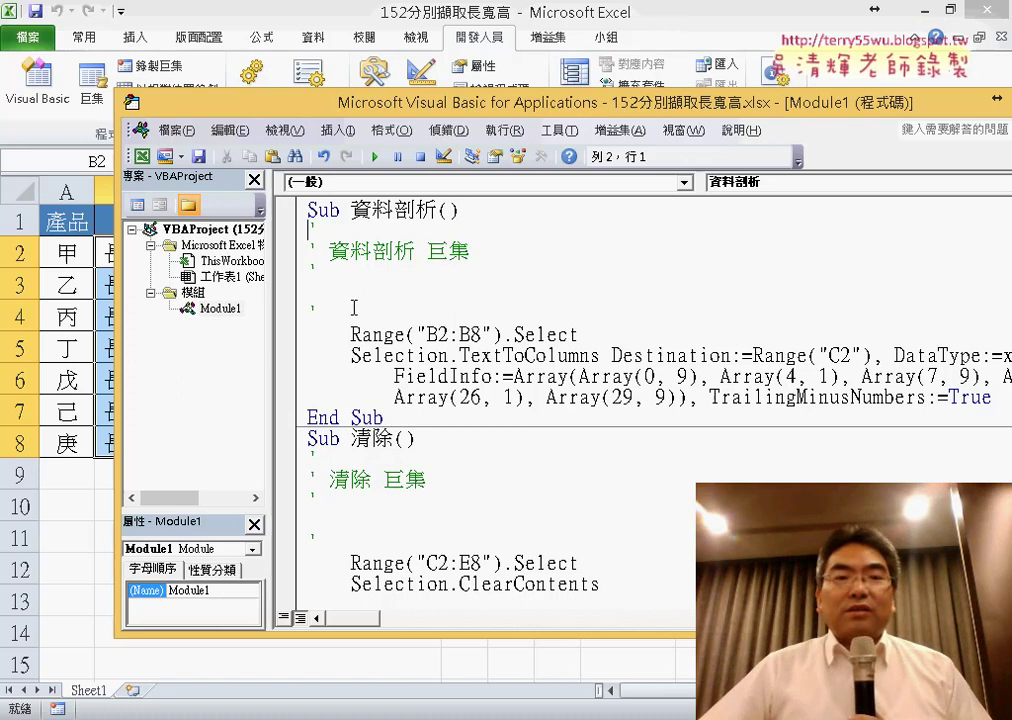
left_click_drag(318, 310, 303, 232)
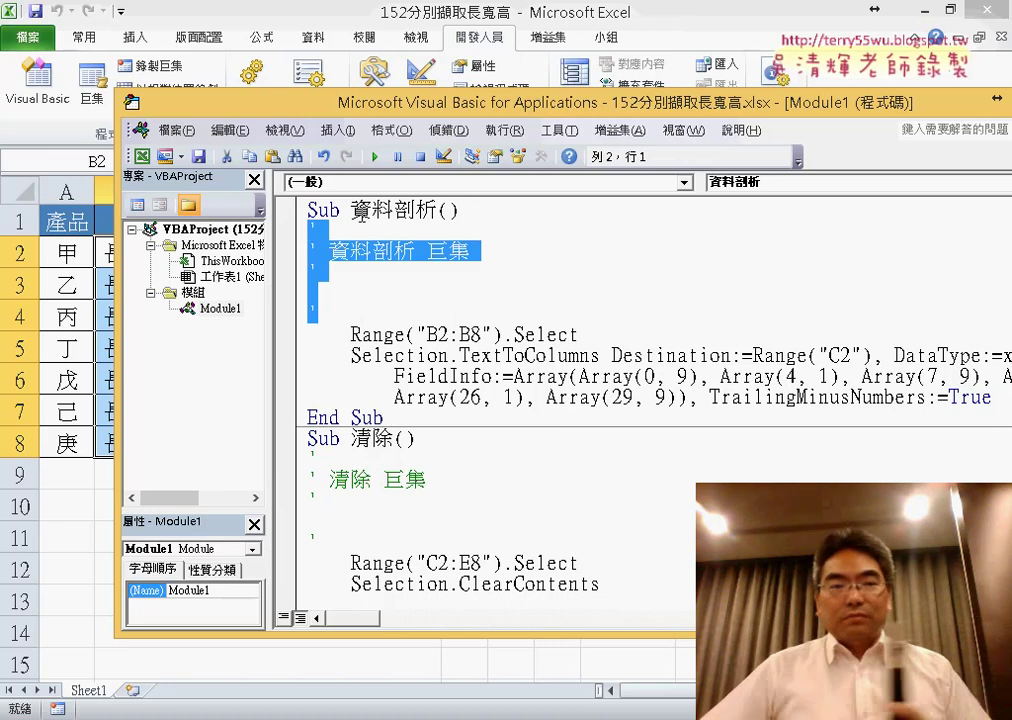
left_click_drag(350, 210, 297, 211)
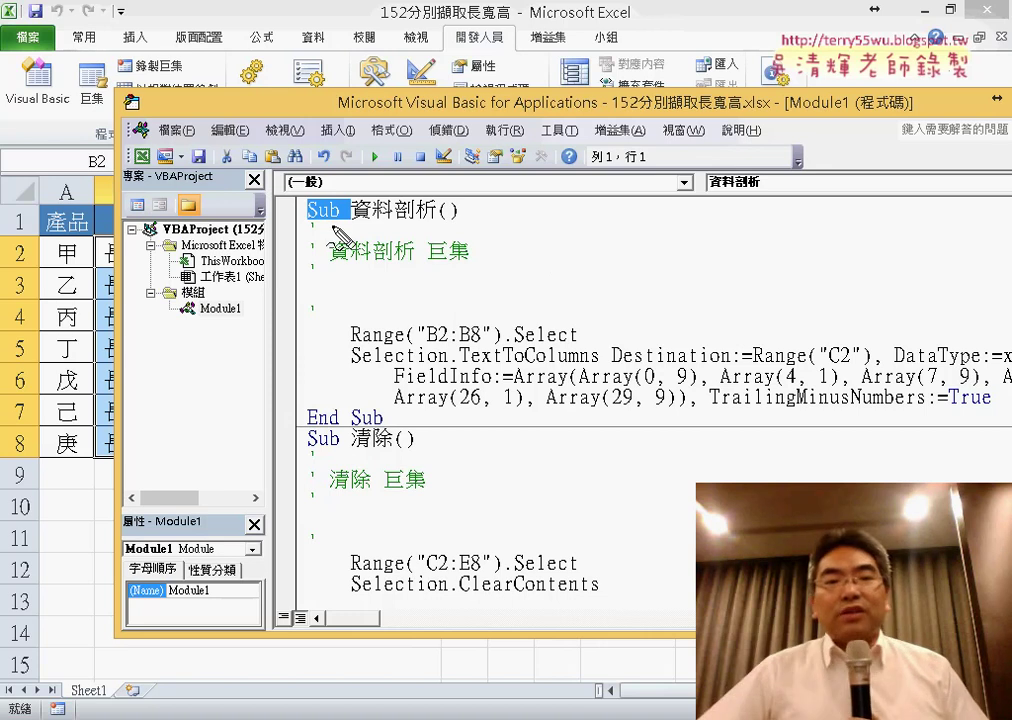
left_click_drag(334, 227, 298, 227)
left_click_drag(383, 428, 298, 428)
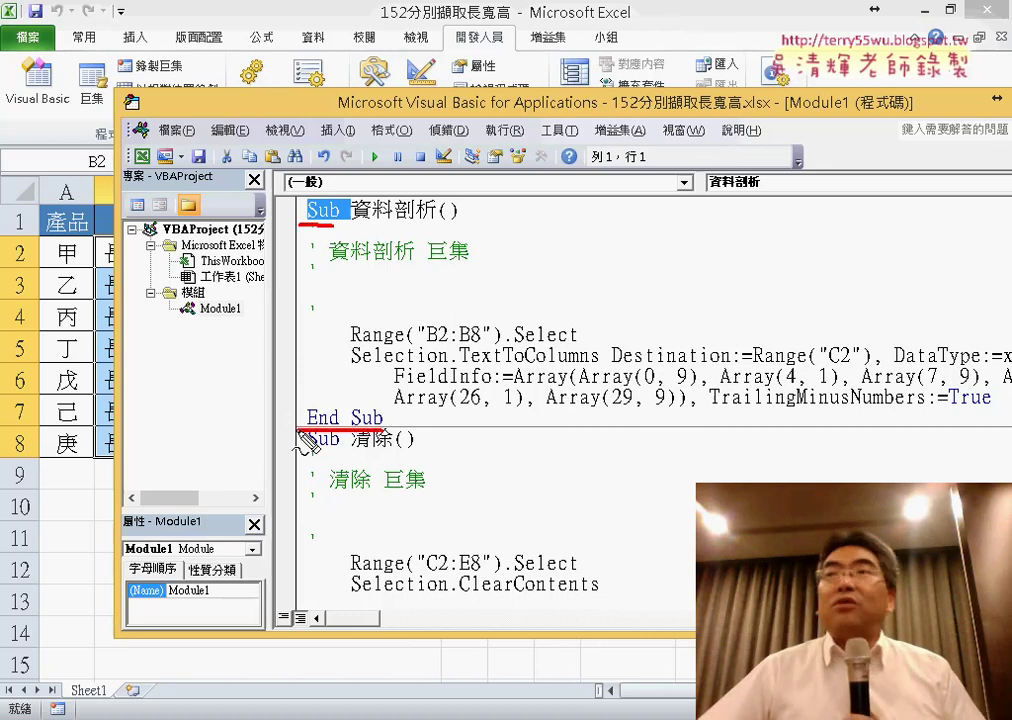
left_click_drag(290, 203, 285, 425)
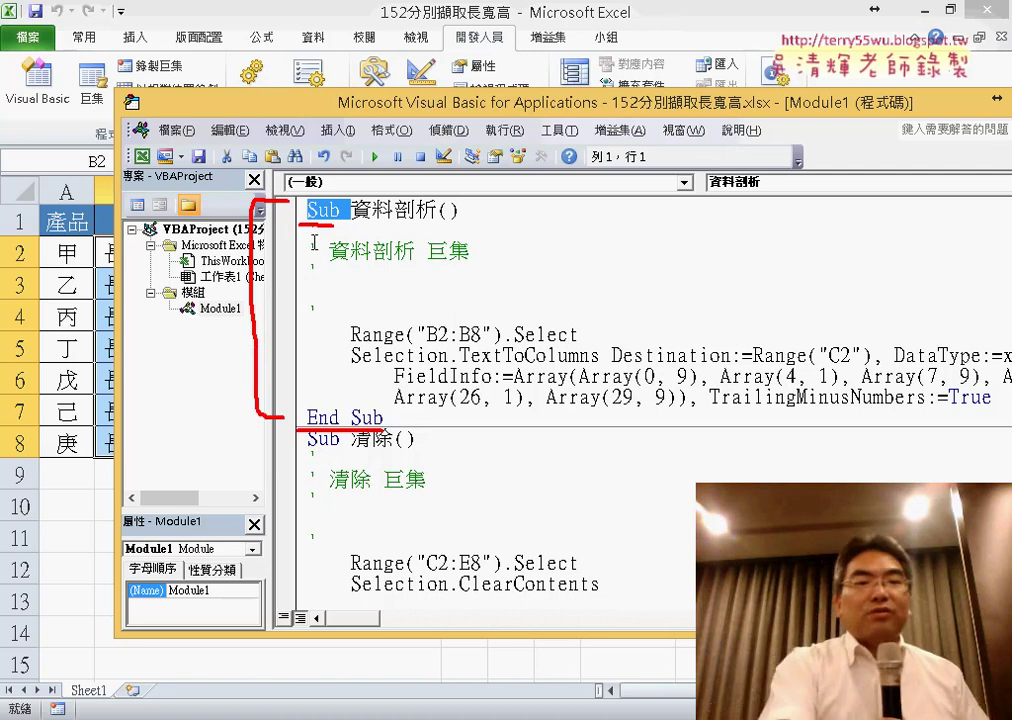
key("Escape")
Step: Delete comment lines 2–6 under Sub 資料剖析(), leaving a blank line after it
left_click(322, 304)
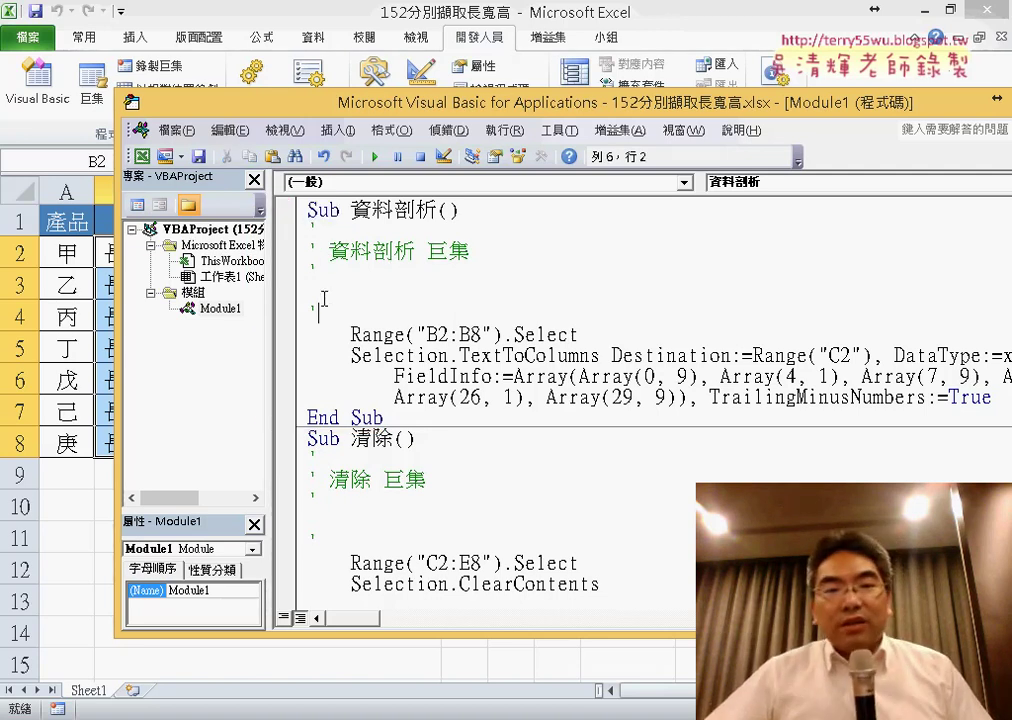
left_click_drag(323, 298, 298, 237)
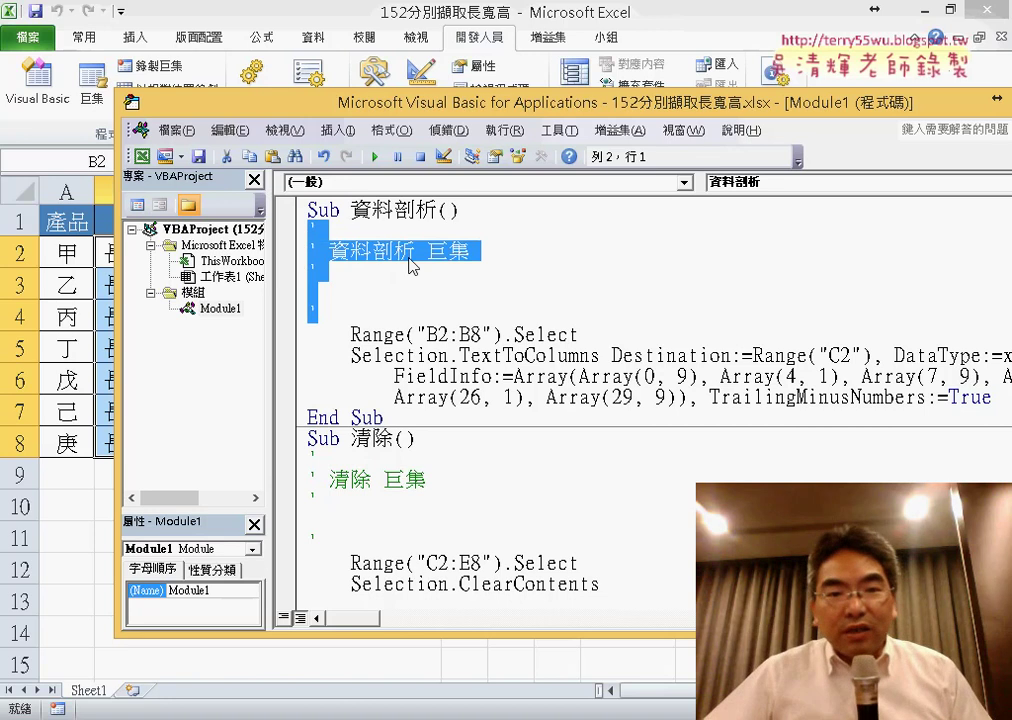
key("Delete")
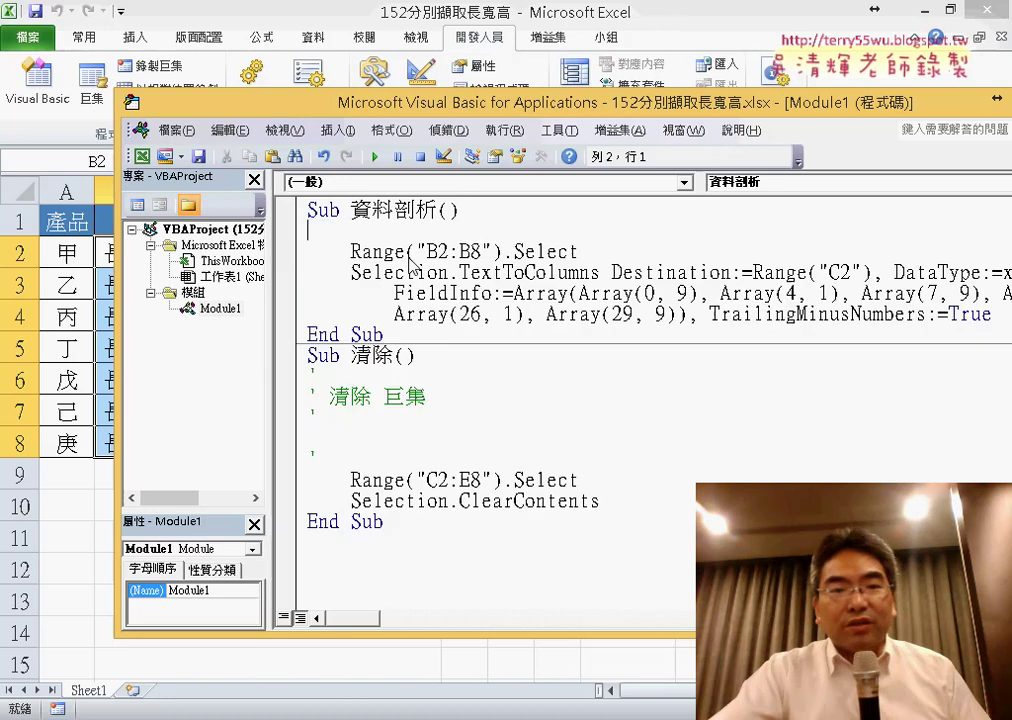
key("Return")
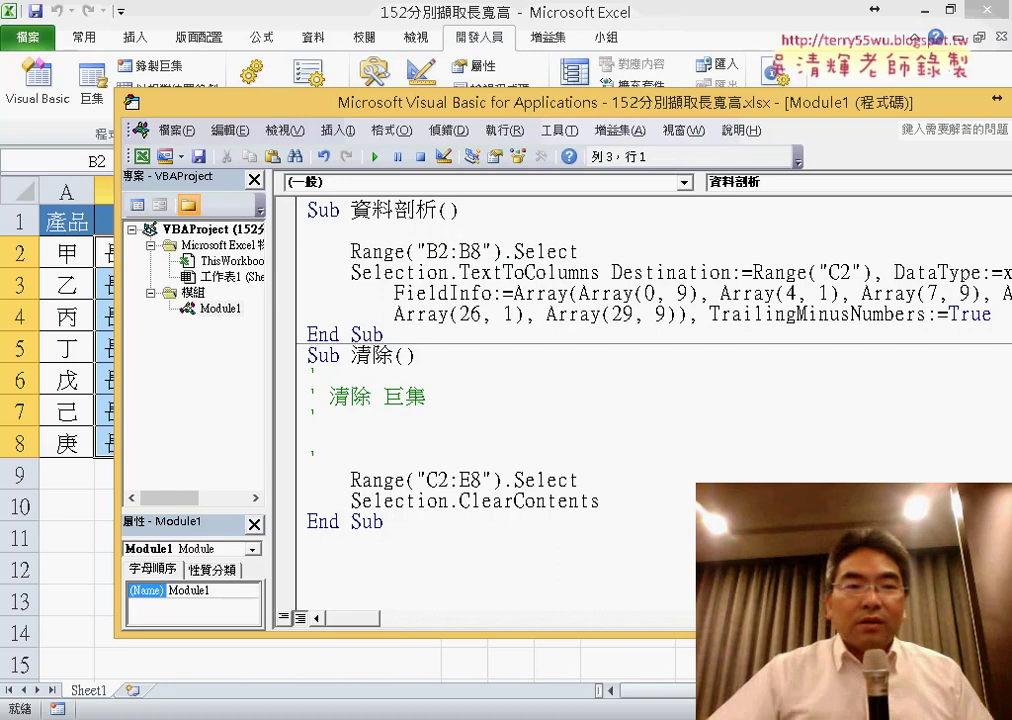
Step: Put the cursor on the blank line below Sub 資料剖析() to begin typing 'applica'
left_click(397, 226)
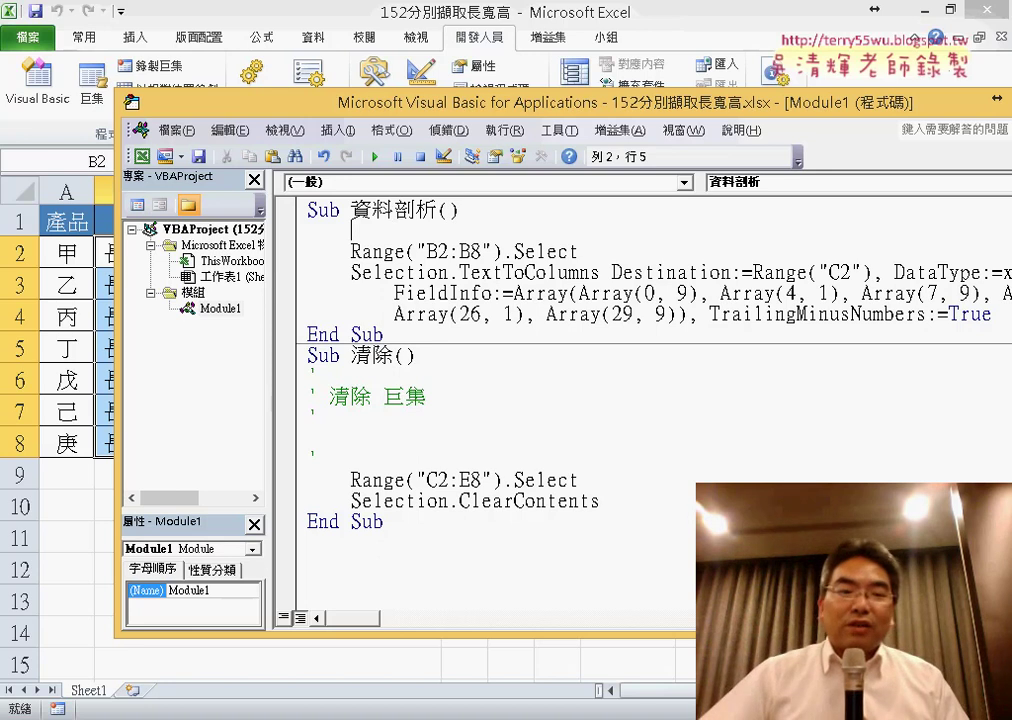
key("alt+Tab")
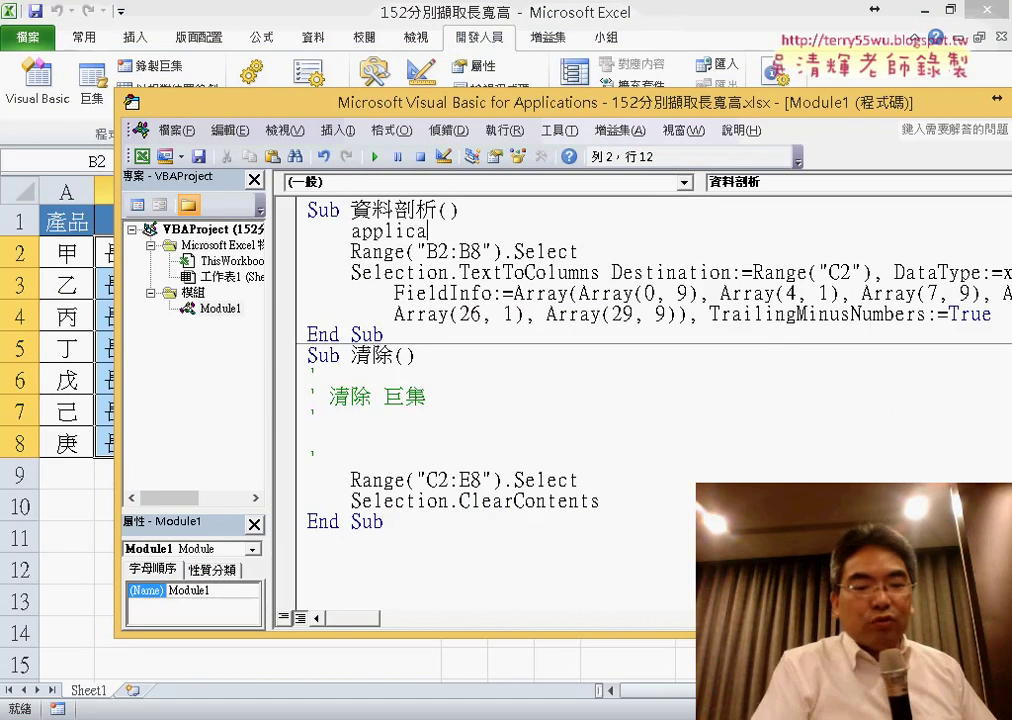
Step: Complete the line Application.DisplayAlerts = False at the top of the 資料剖析 macro
type("tion")
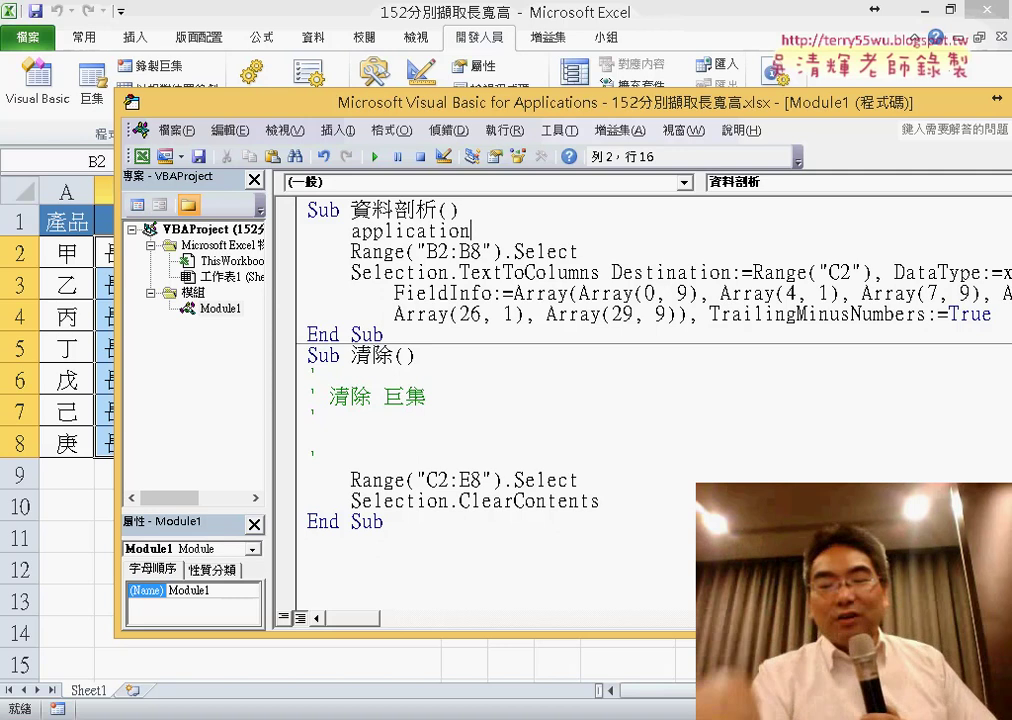
type(".")
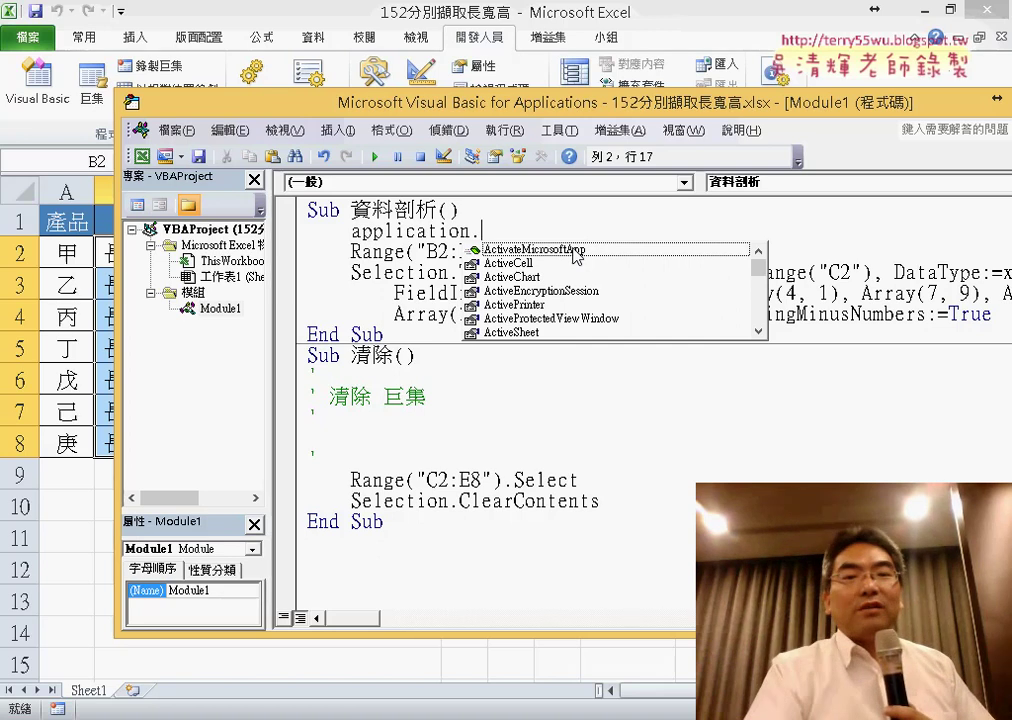
type("di")
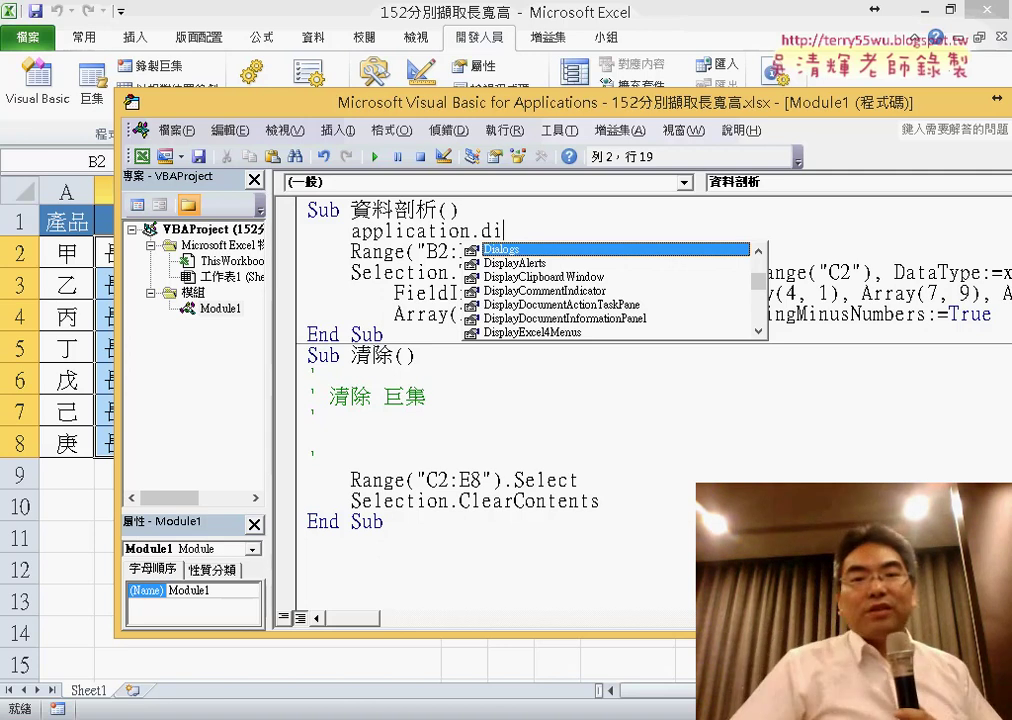
key("Down")
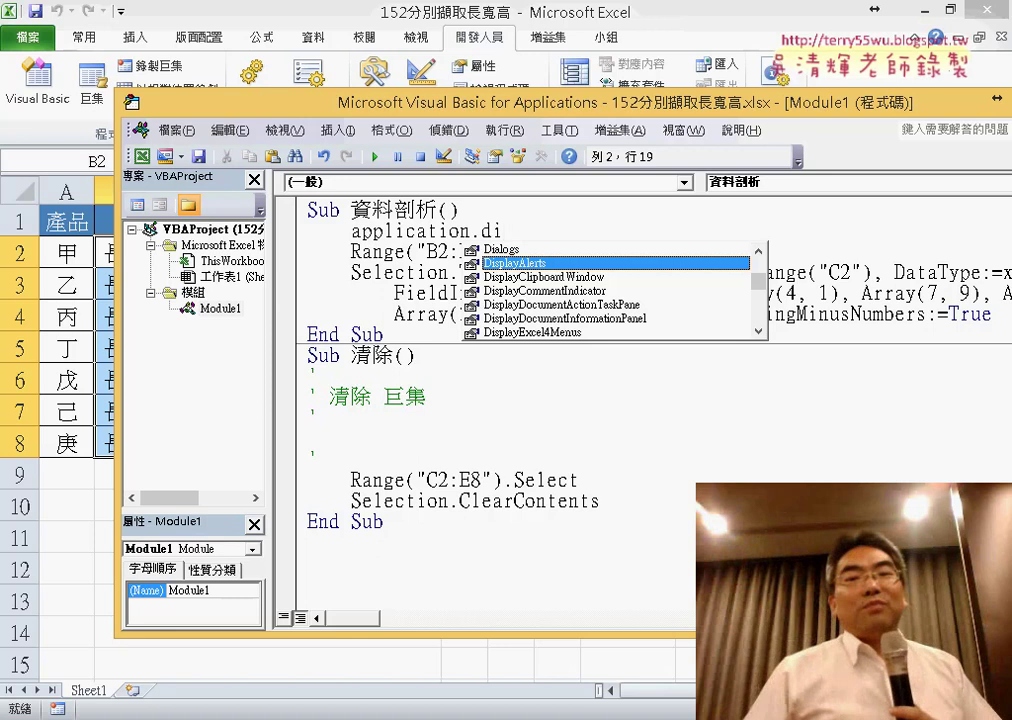
double_click(515, 264)
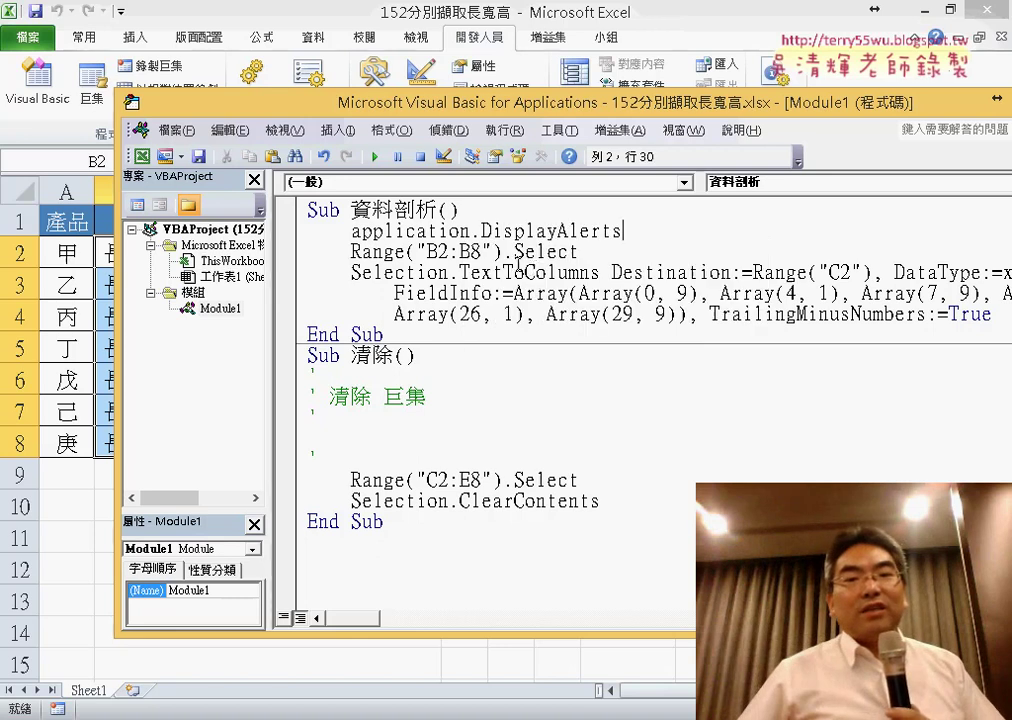
type("=")
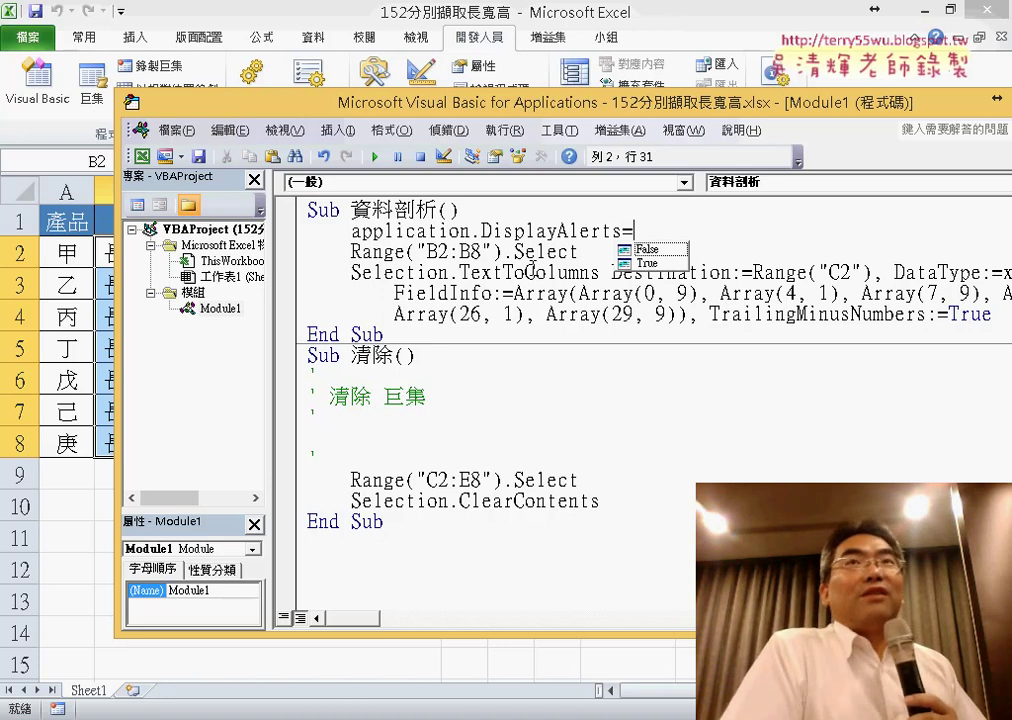
key("Down")
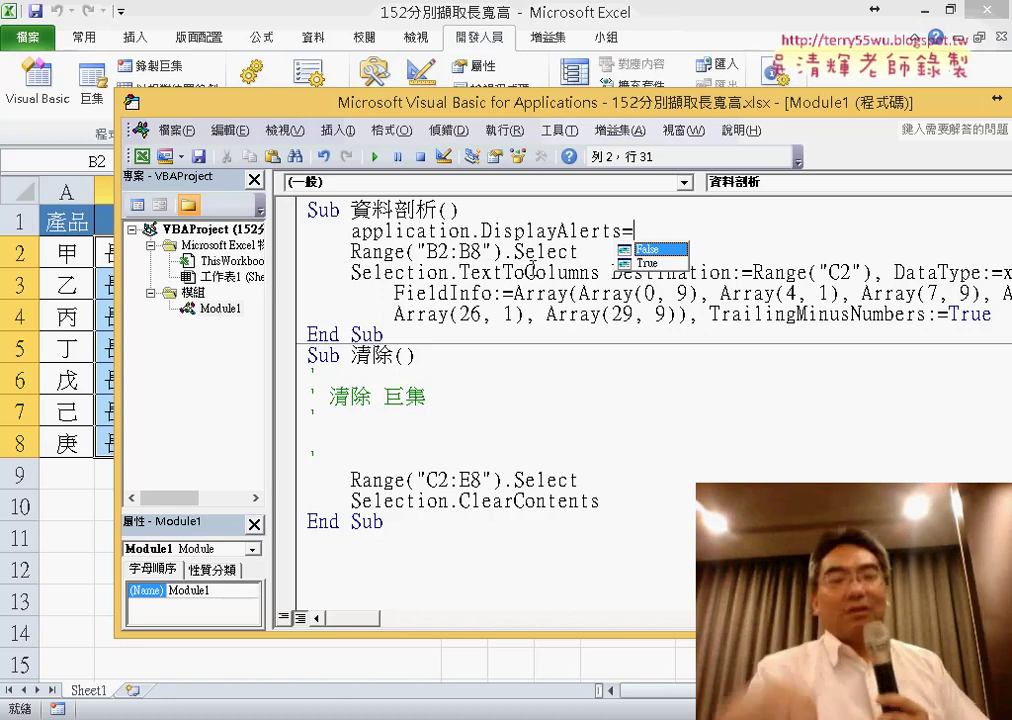
type("False")
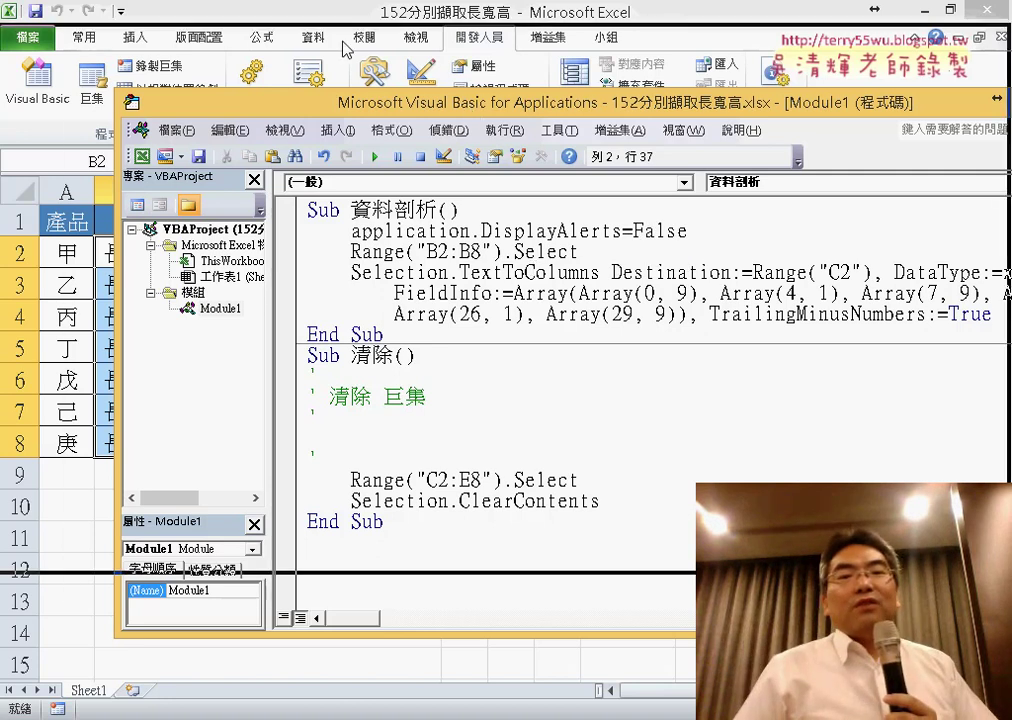
left_click_drag(345, 100, 214, 36)
Step: Add Application.DisplayAlerts = True on a new line after the TextToColumns statement
left_click(875, 248)
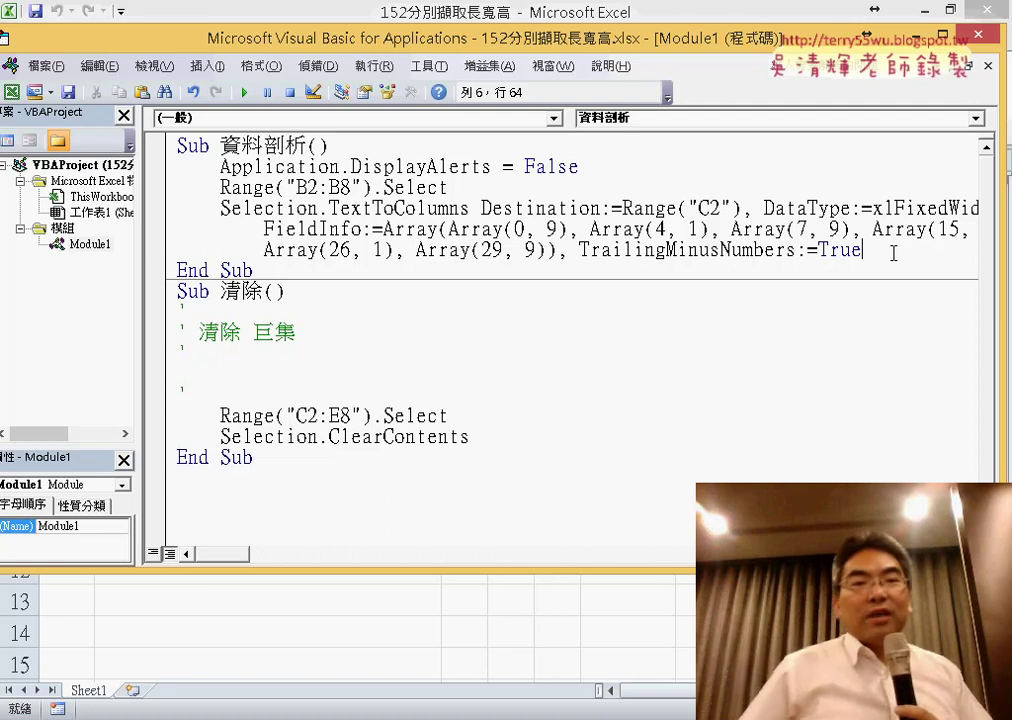
left_click_drag(284, 270, 164, 270)
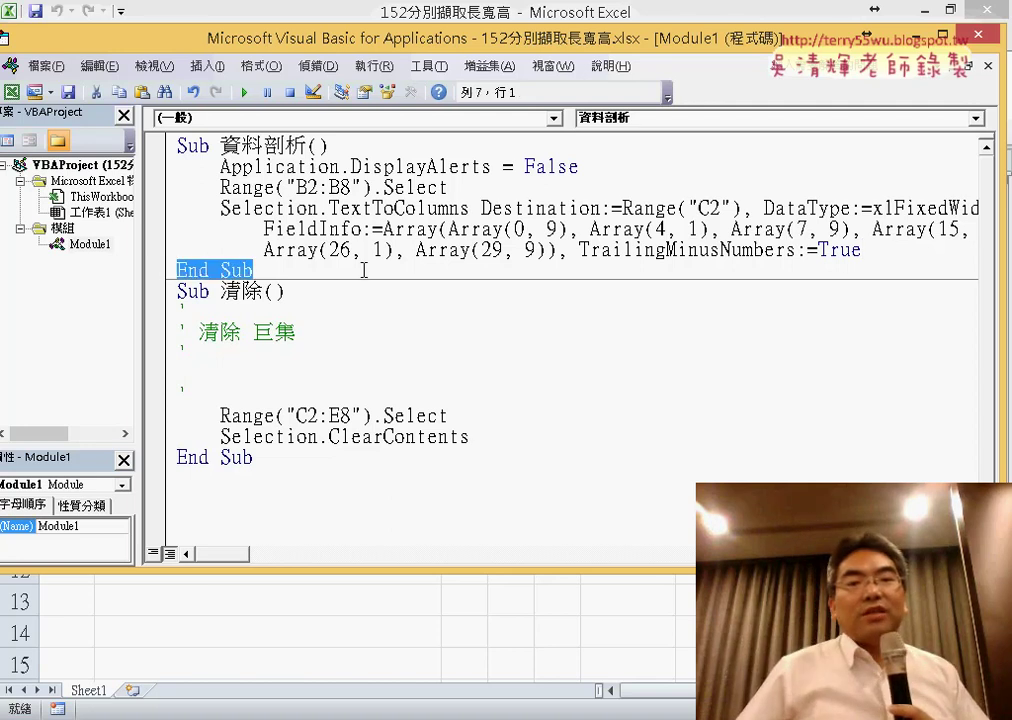
left_click(878, 251)
key("Return")
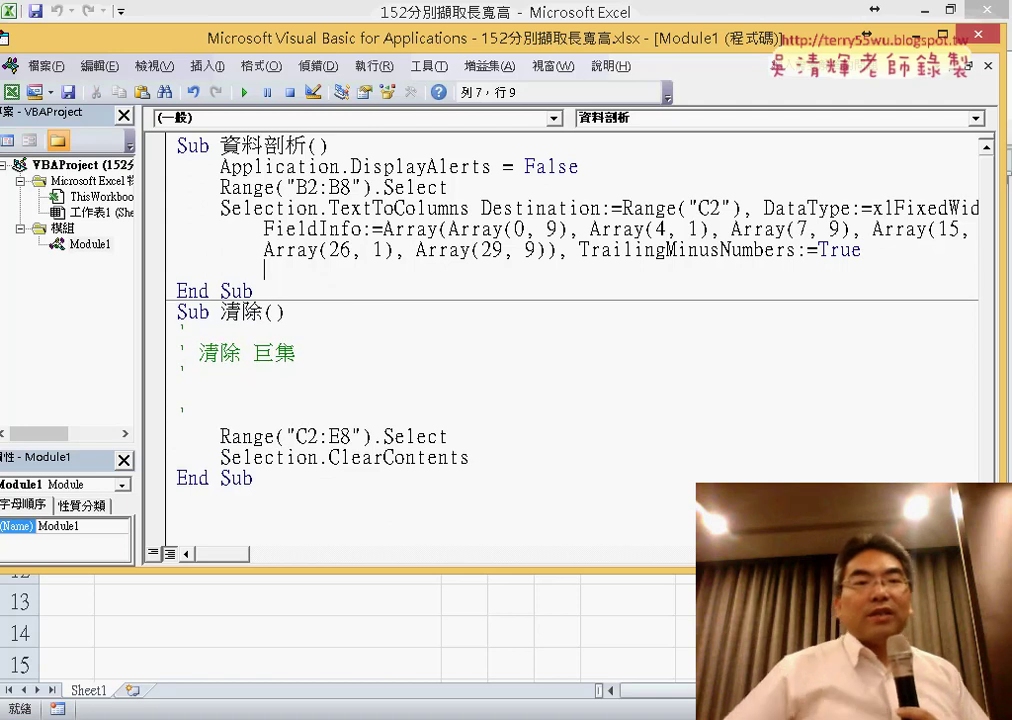
left_click_drag(222, 166, 493, 166)
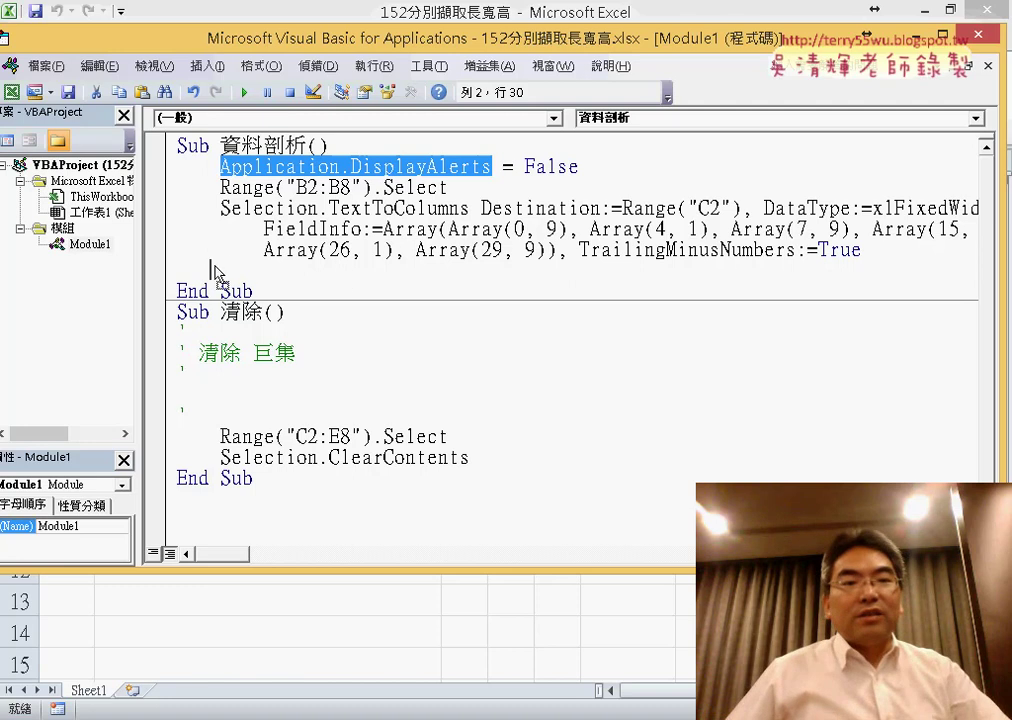
left_click_drag(226, 278, 222, 272)
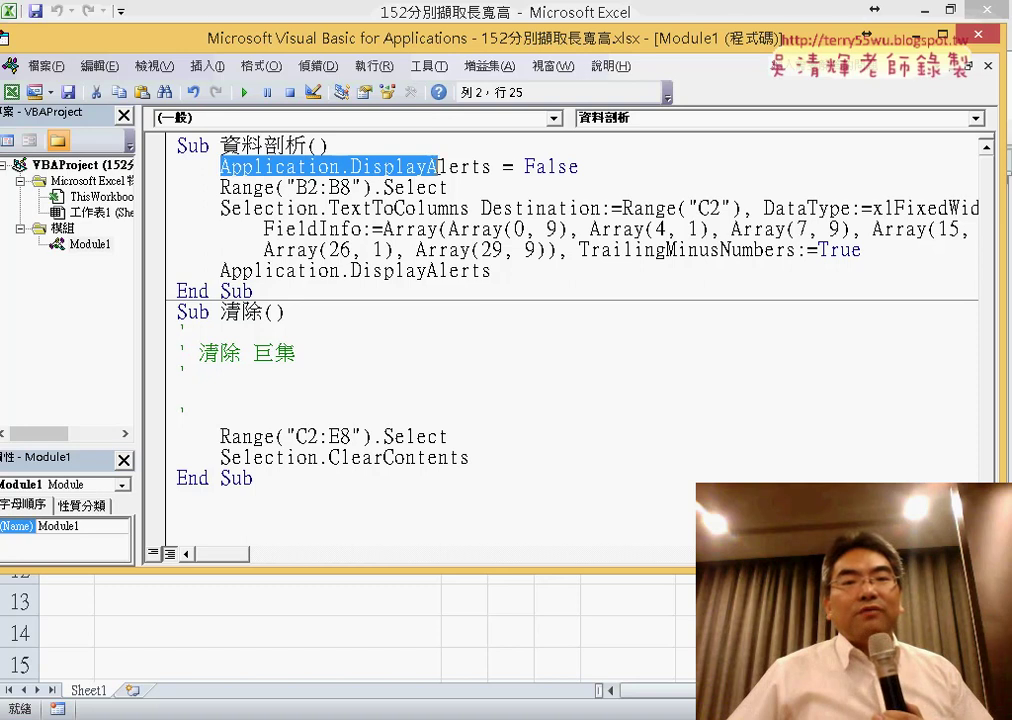
left_click_drag(221, 166, 491, 166)
left_click(511, 272)
type("=")
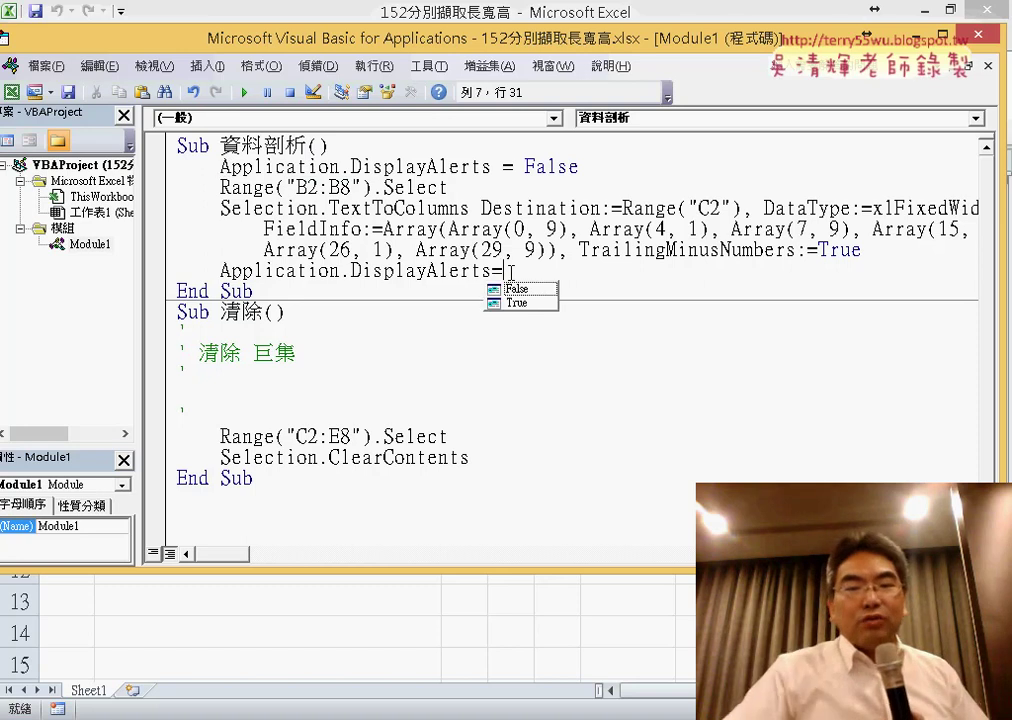
key("Down")
key("Down")
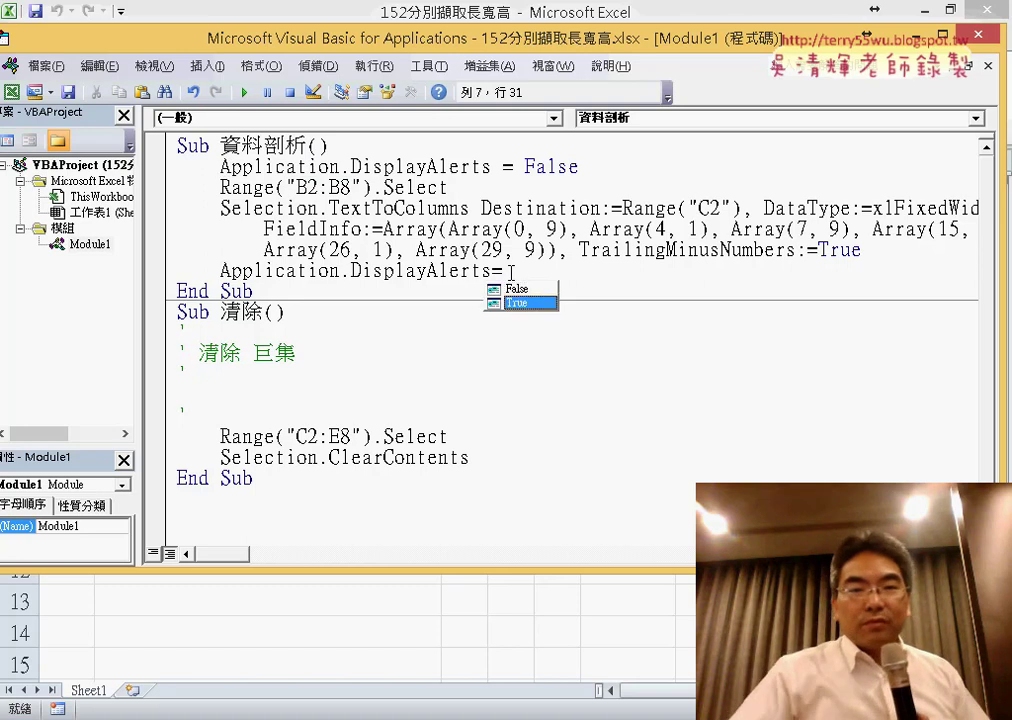
key("Tab")
Step: Highlight the DisplayAlerts = False, End Sub and DisplayAlerts = True lines to review them
left_click(567, 166)
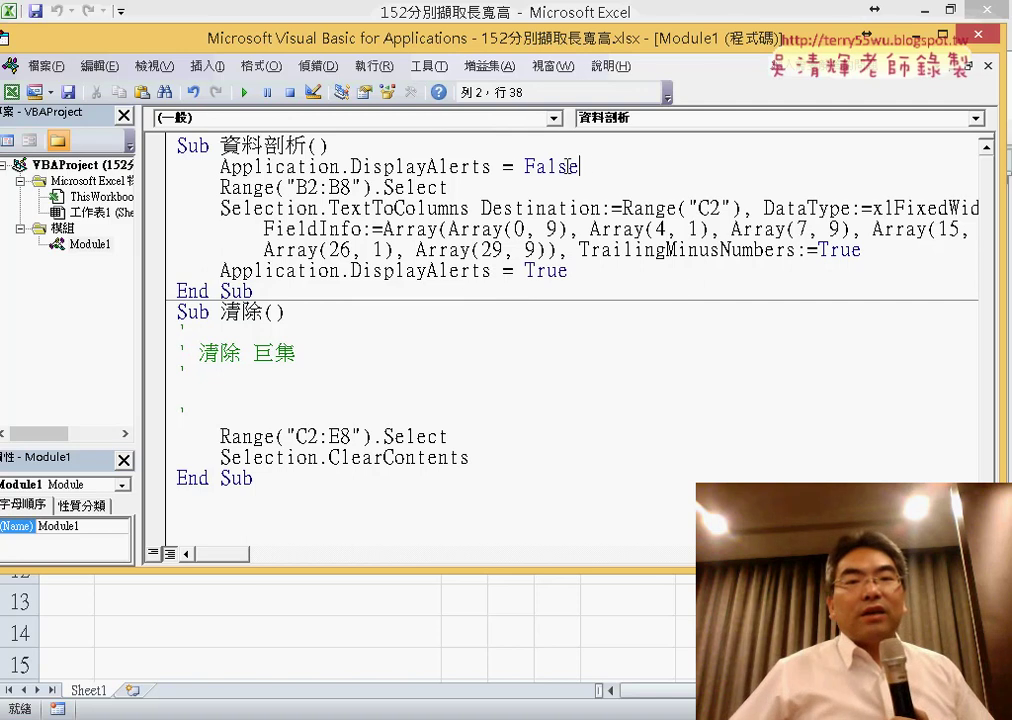
left_click_drag(569, 166, 232, 166)
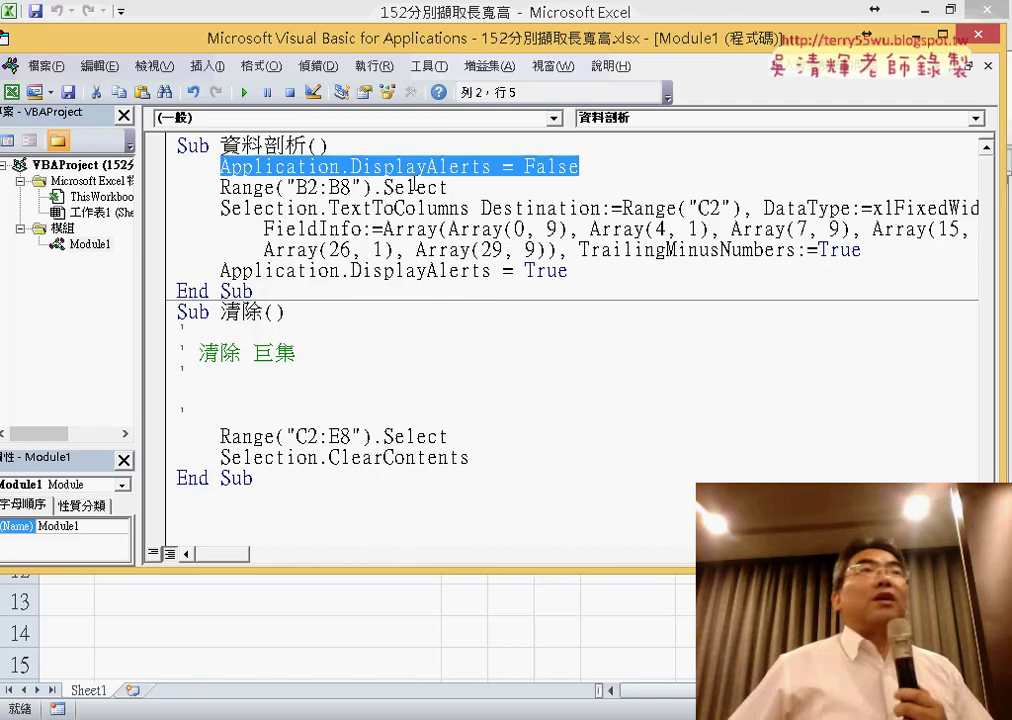
left_click_drag(252, 290, 121, 297)
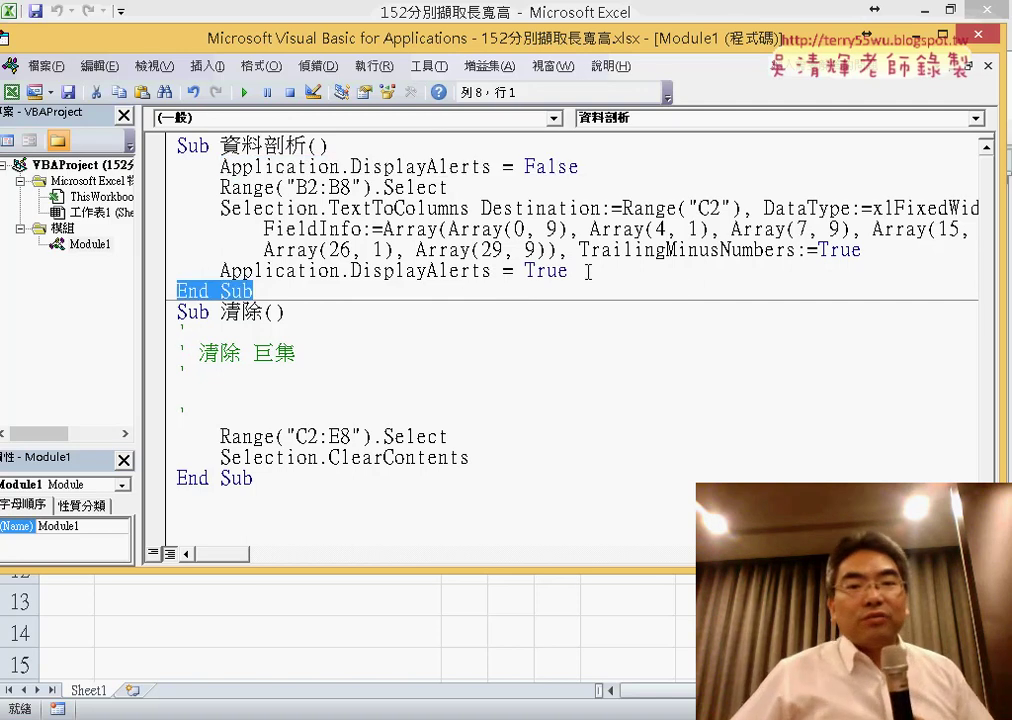
left_click_drag(588, 272, 228, 272)
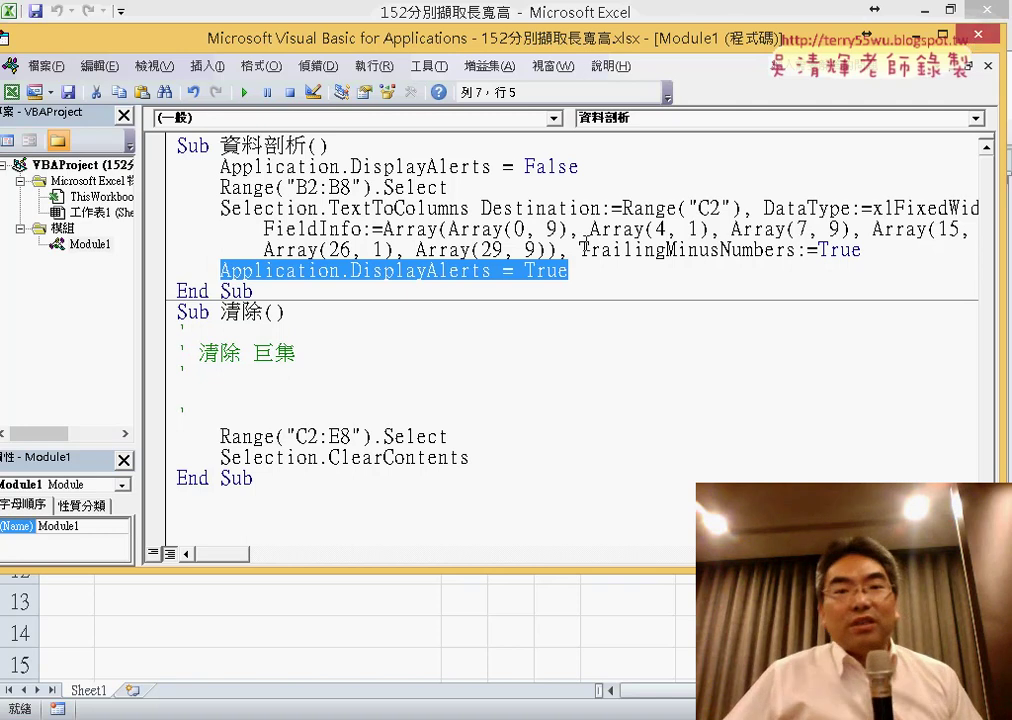
left_click(552, 167)
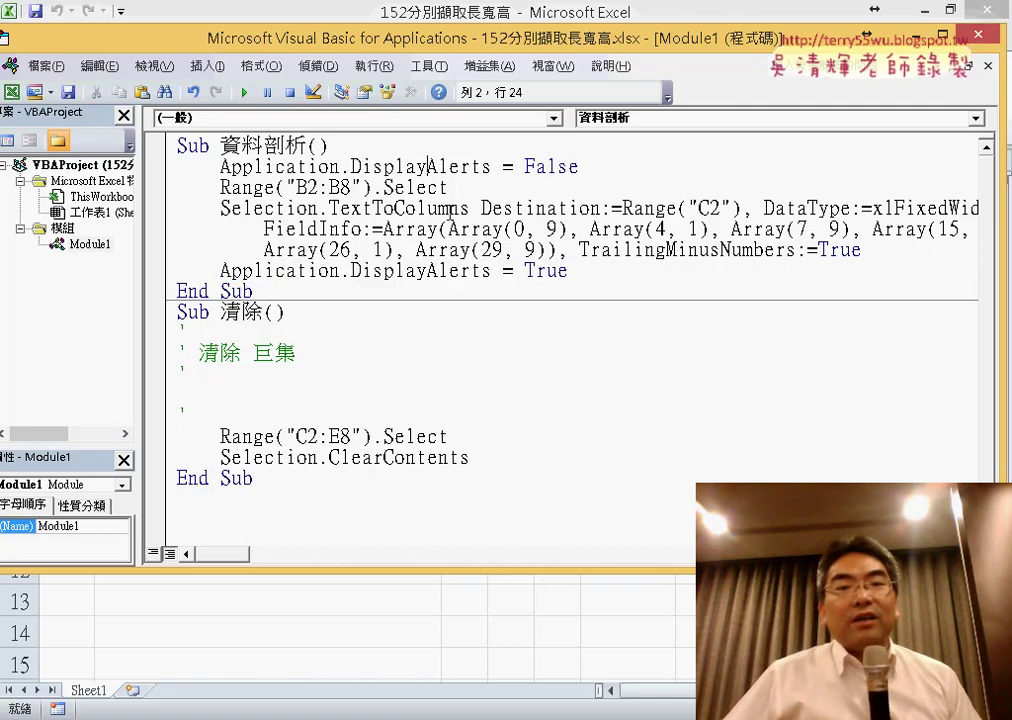
Step: Close the VBA editor and clear the previous 長/寬/高 results in C2:E8
left_click(980, 40)
left_click(910, 442)
left_click(782, 310)
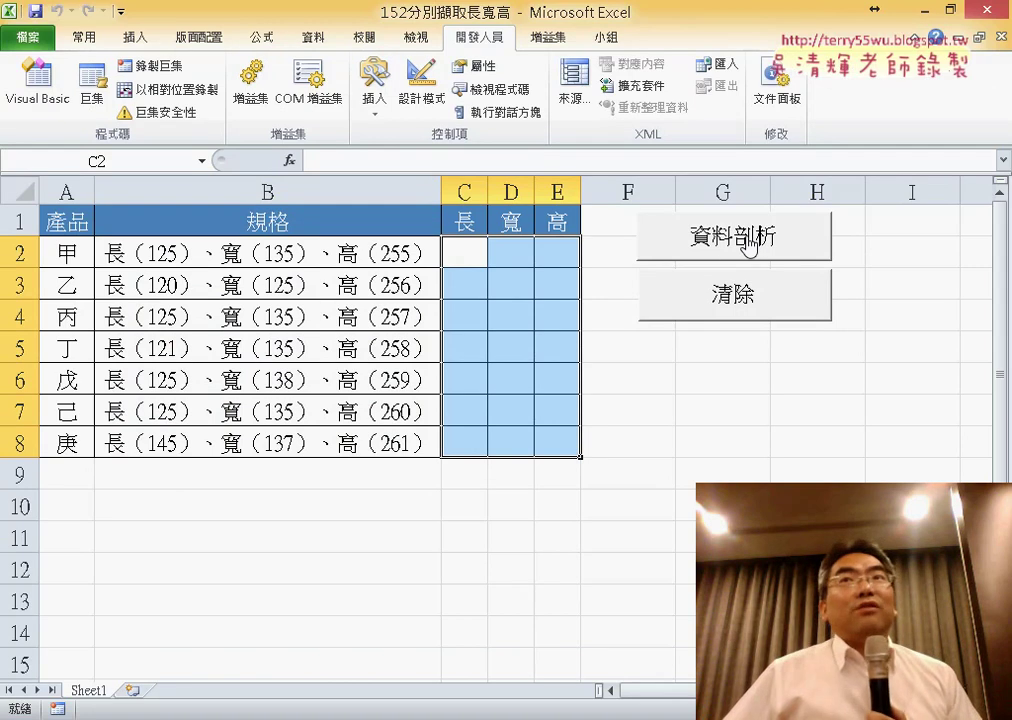
Step: Rerun the 資料剖析 macro from its worksheet button
left_click(726, 245)
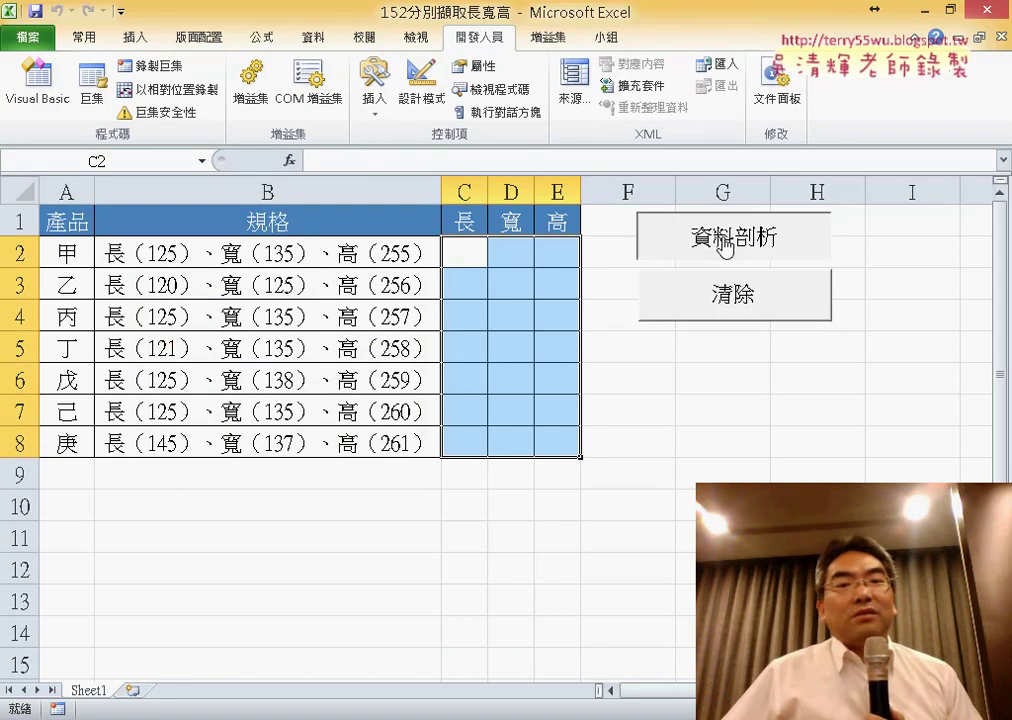
left_click(726, 247)
left_click(737, 295)
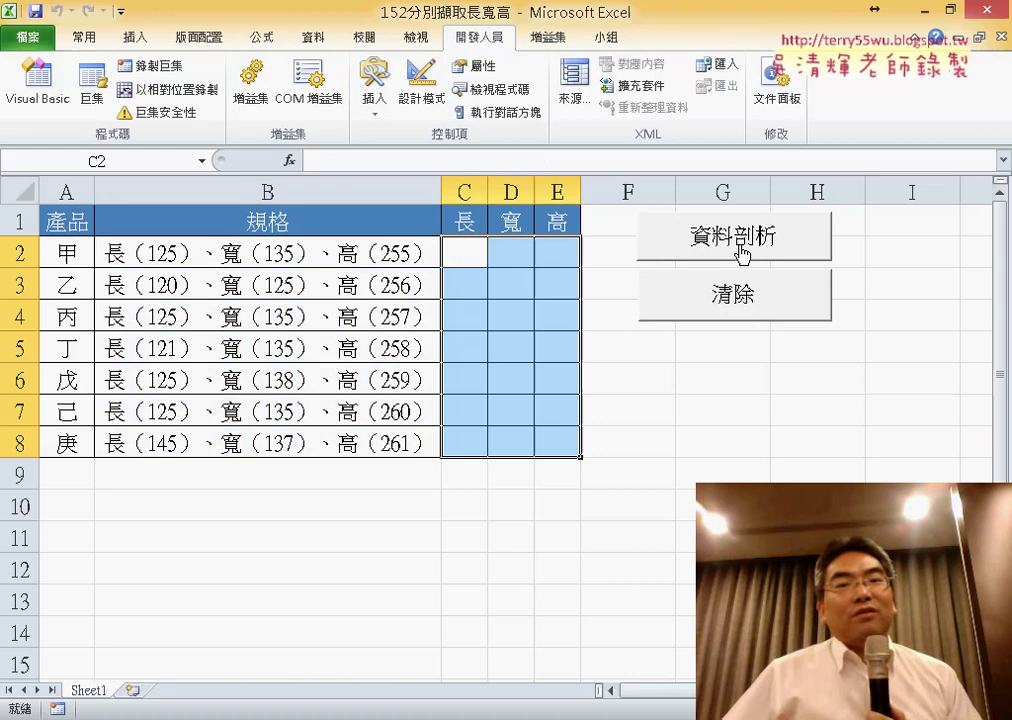